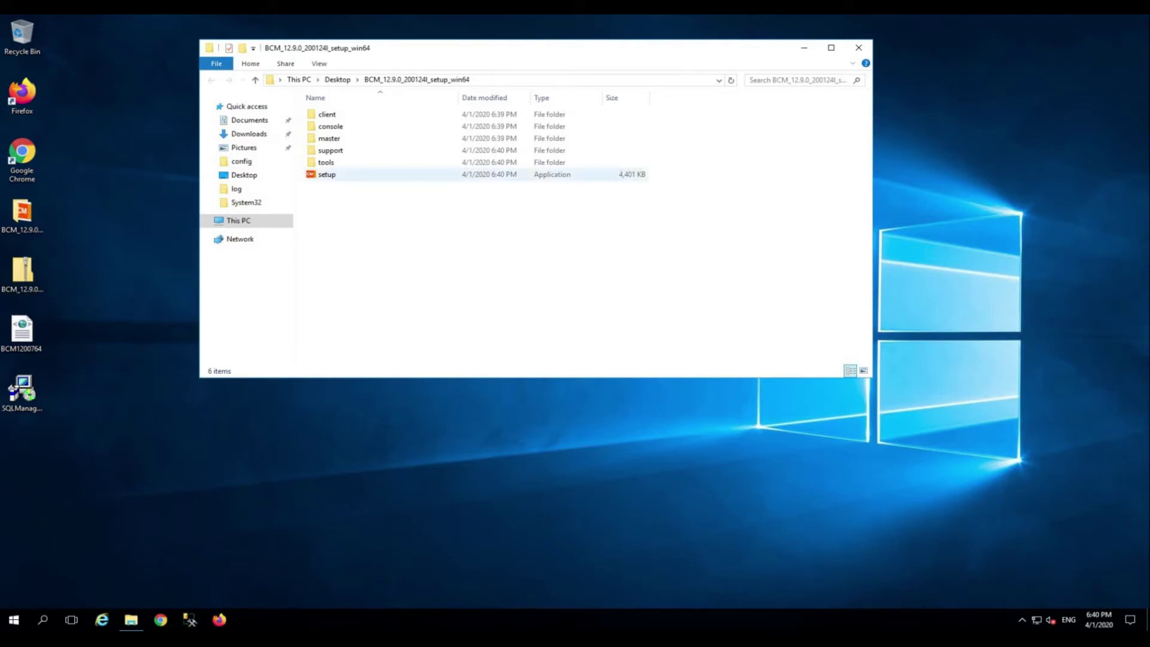
Bring up the context menu for the setup application in the BCM_12.9.0_200124l_setup_win64 folder.
{"action": "right_click", "coordinate": [330, 174]}
Run setup as administrator in English and accept the license agreement.
{"action": "left_click", "coordinate": [386, 197]}
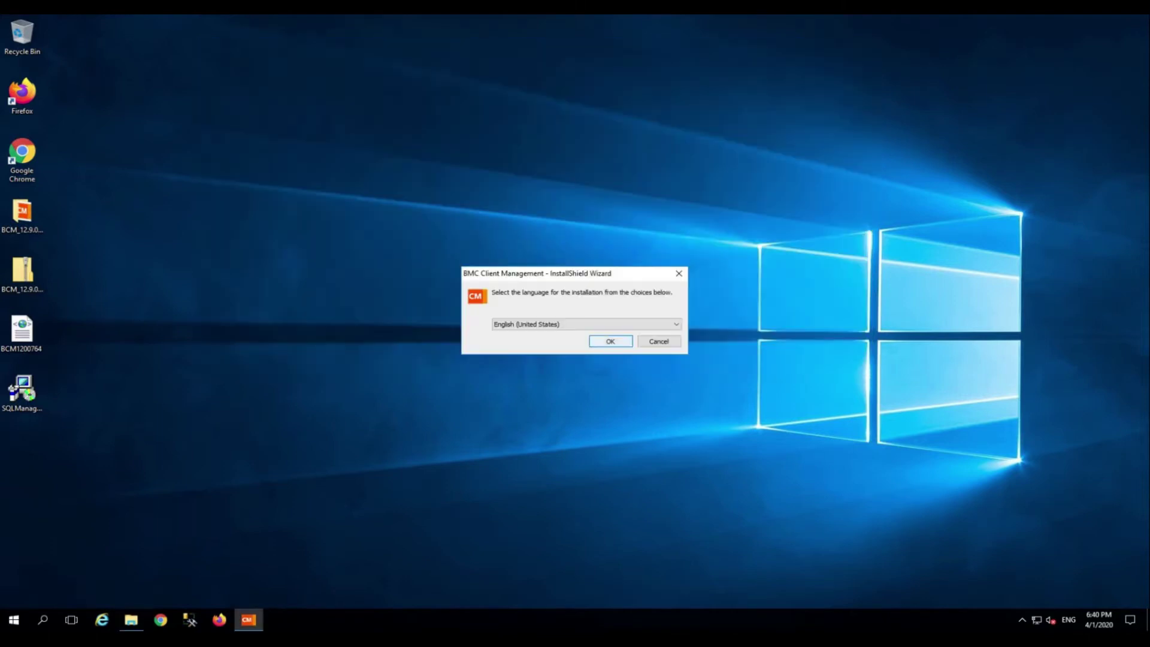
{"action": "key", "text": "Return"}
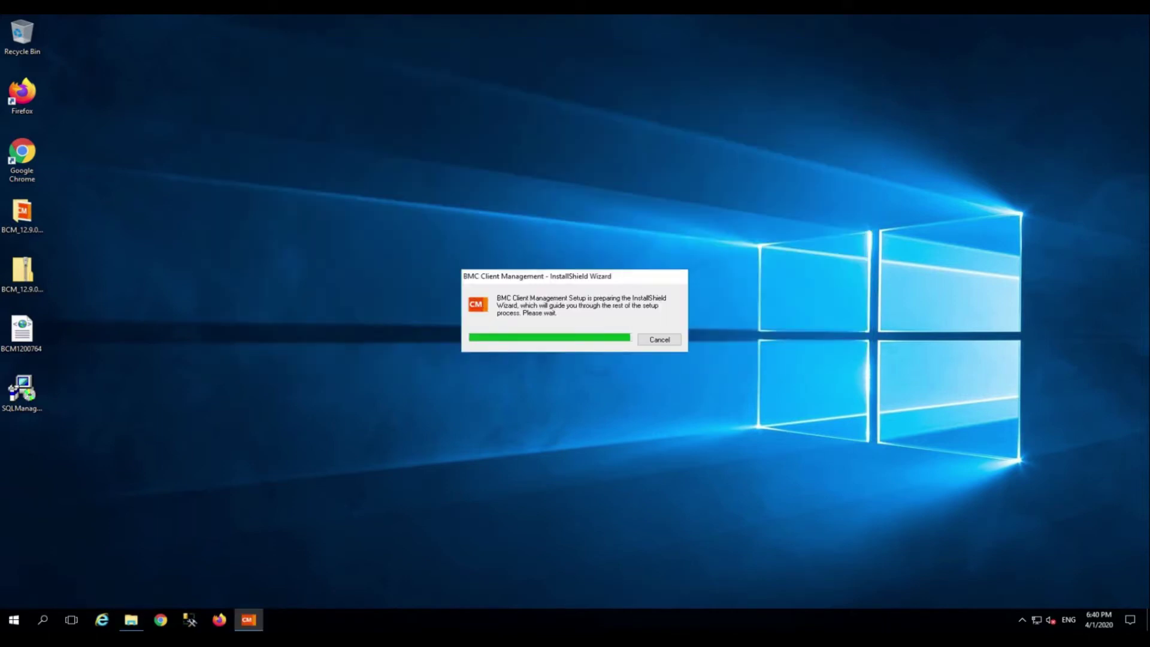
{"action": "key", "text": "Return"}
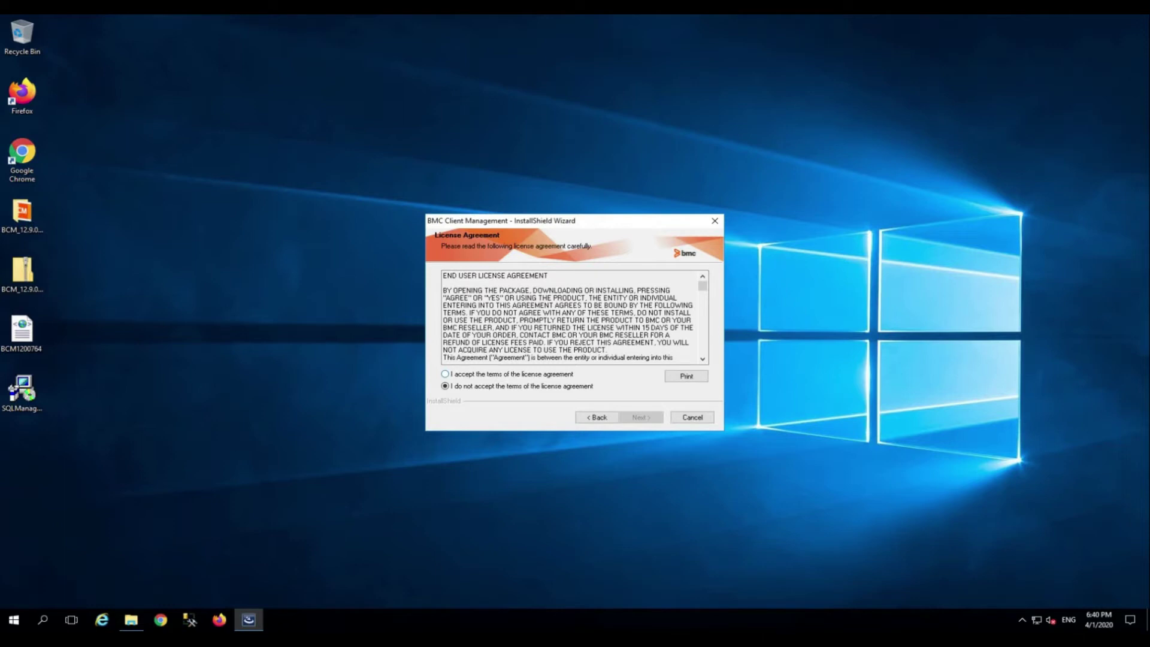
{"action": "left_click", "coordinate": [445, 374]}
{"action": "key", "text": "Return"}
{"action": "key", "text": "Return"}
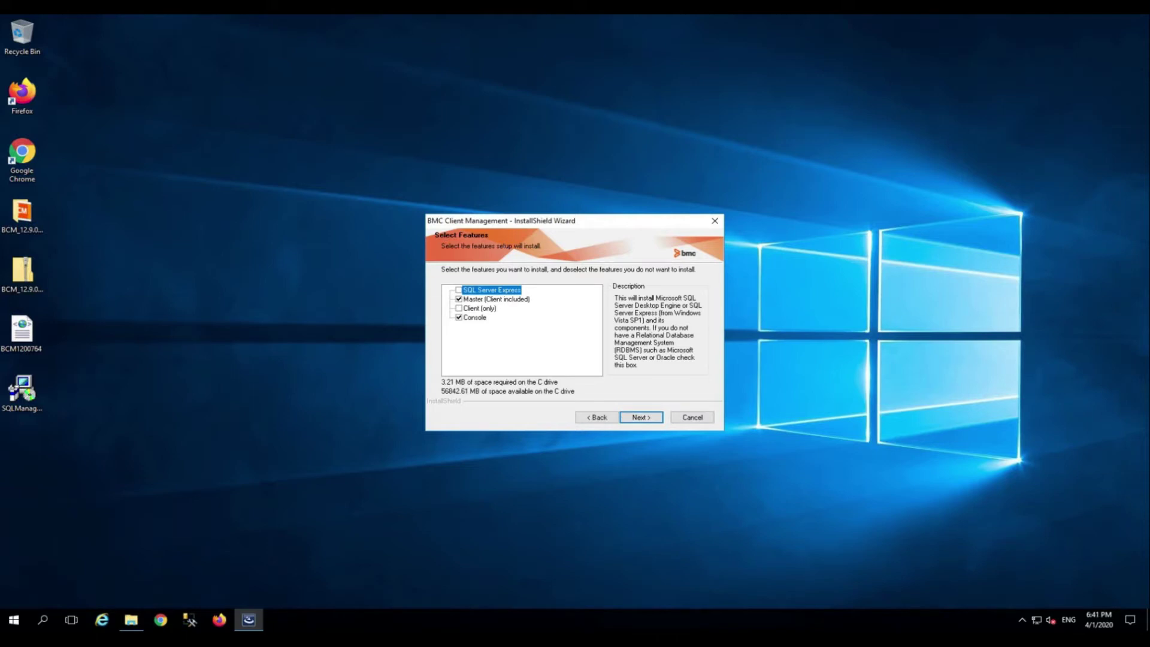
Keep the Master and Console features selected and start the installation.
{"action": "left_click", "coordinate": [496, 299]}
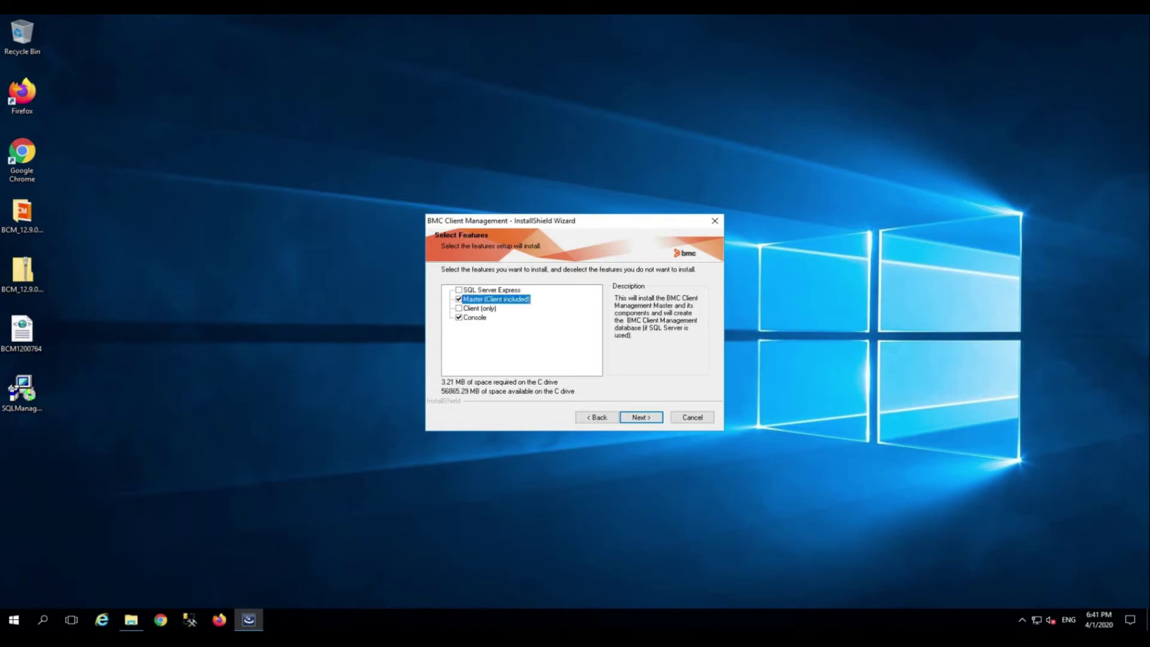
{"action": "left_click", "coordinate": [475, 317]}
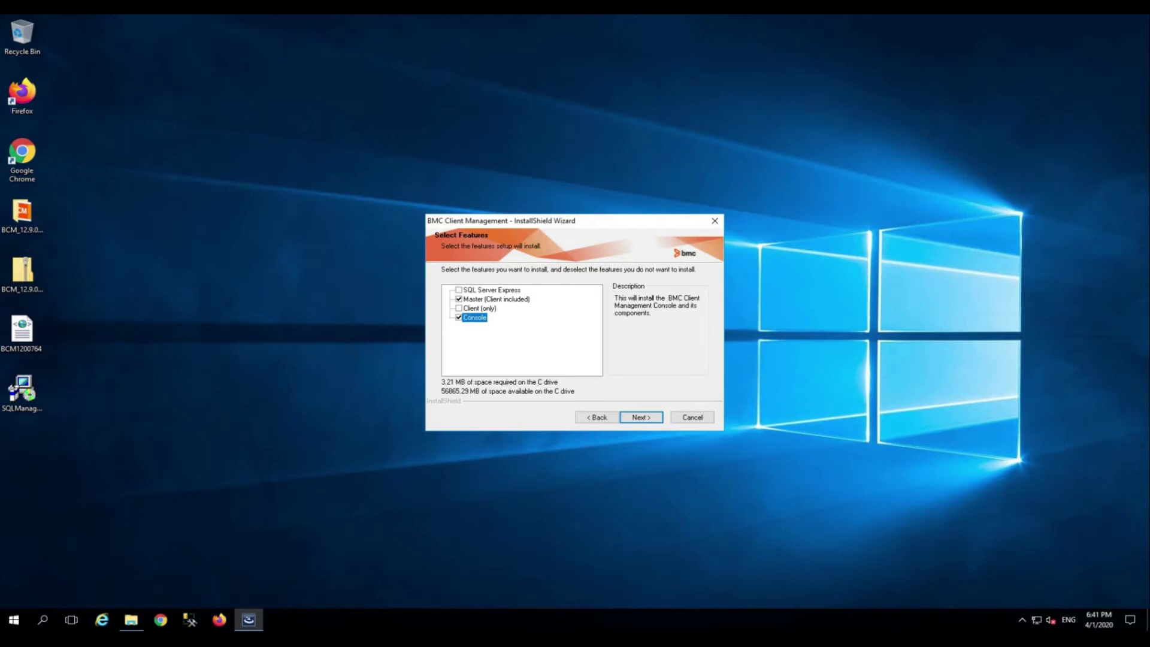
{"action": "left_click", "coordinate": [641, 417]}
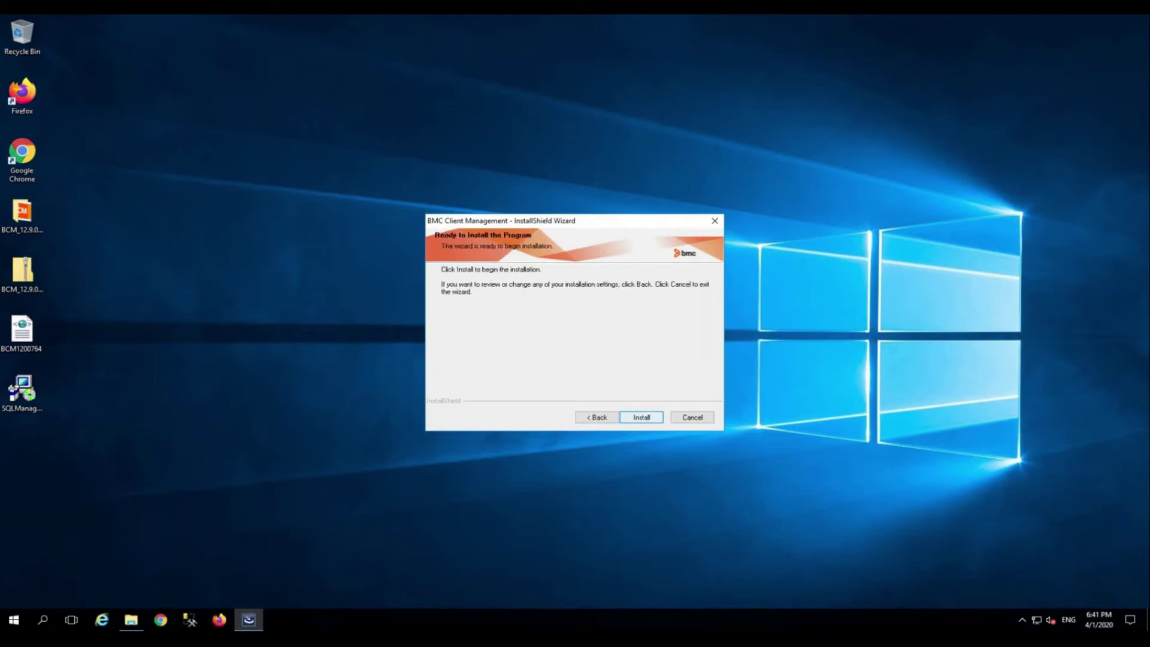
{"action": "left_click", "coordinate": [641, 416]}
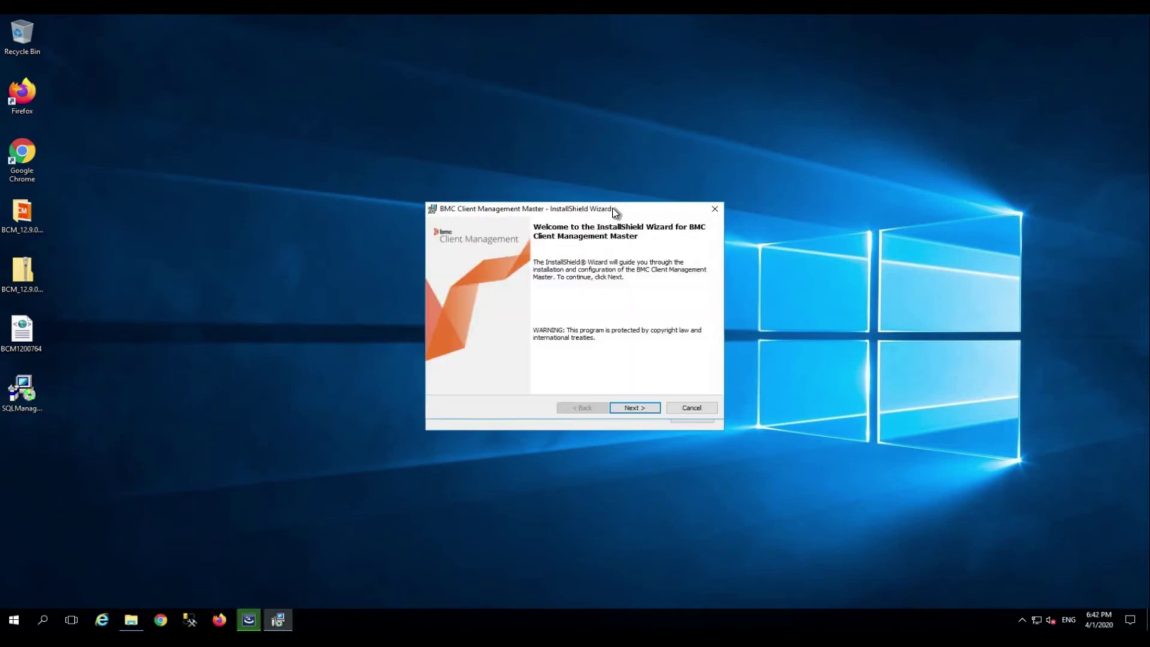
{"action": "left_click", "coordinate": [642, 411]}
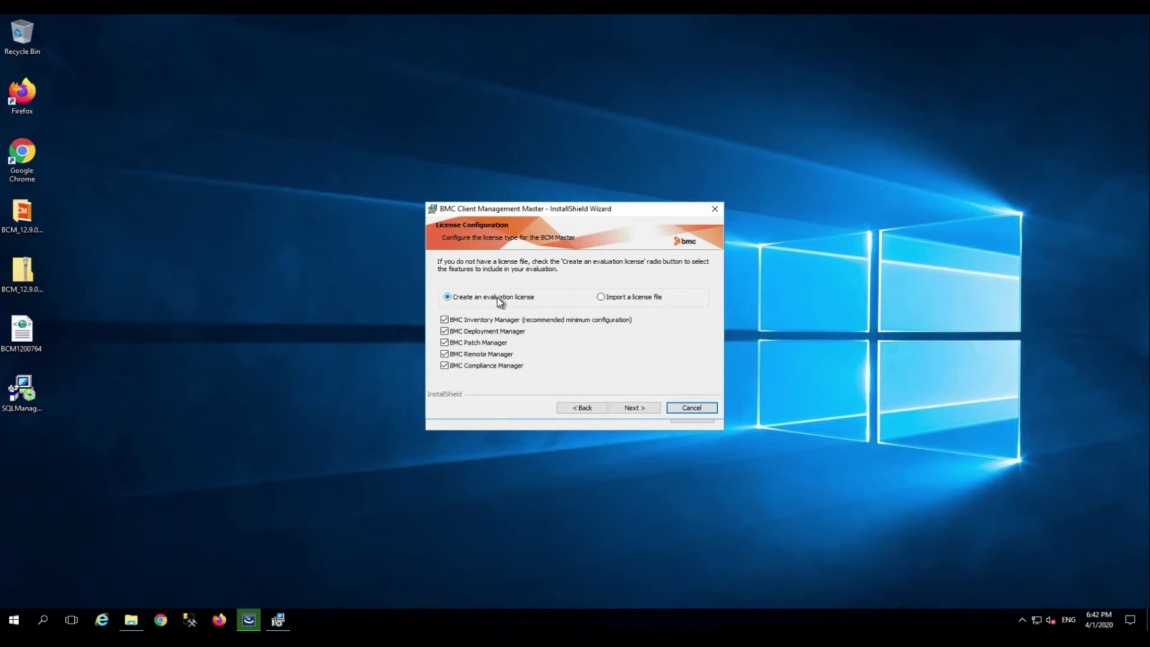
{"action": "left_click", "coordinate": [620, 298]}
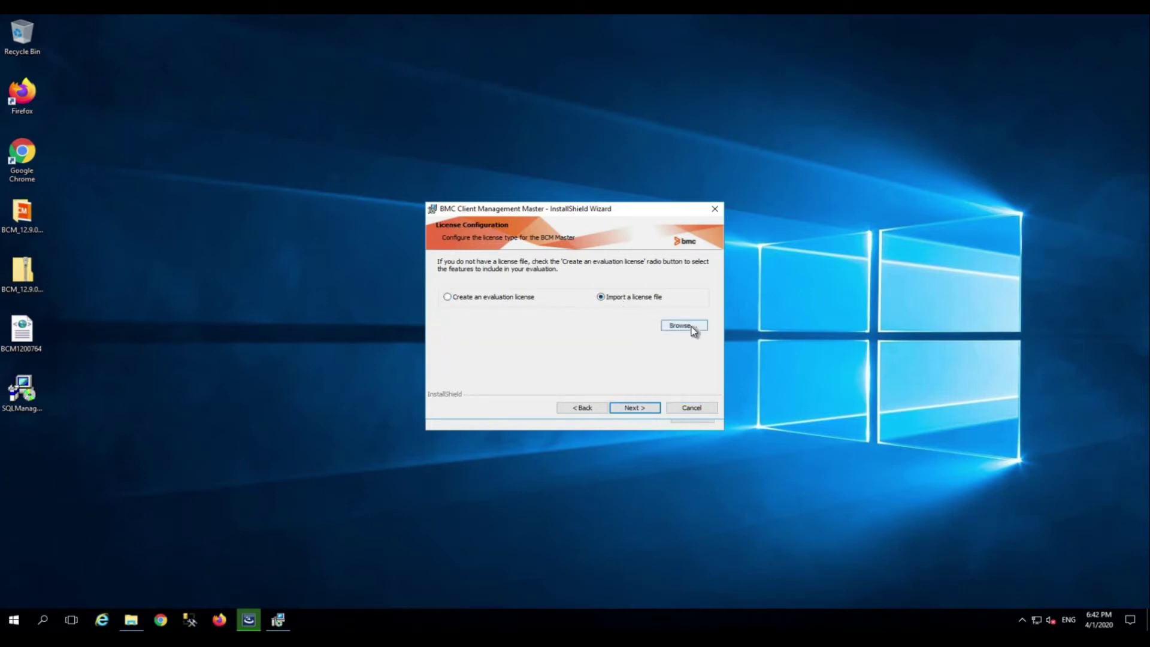
{"action": "left_click", "coordinate": [691, 325]}
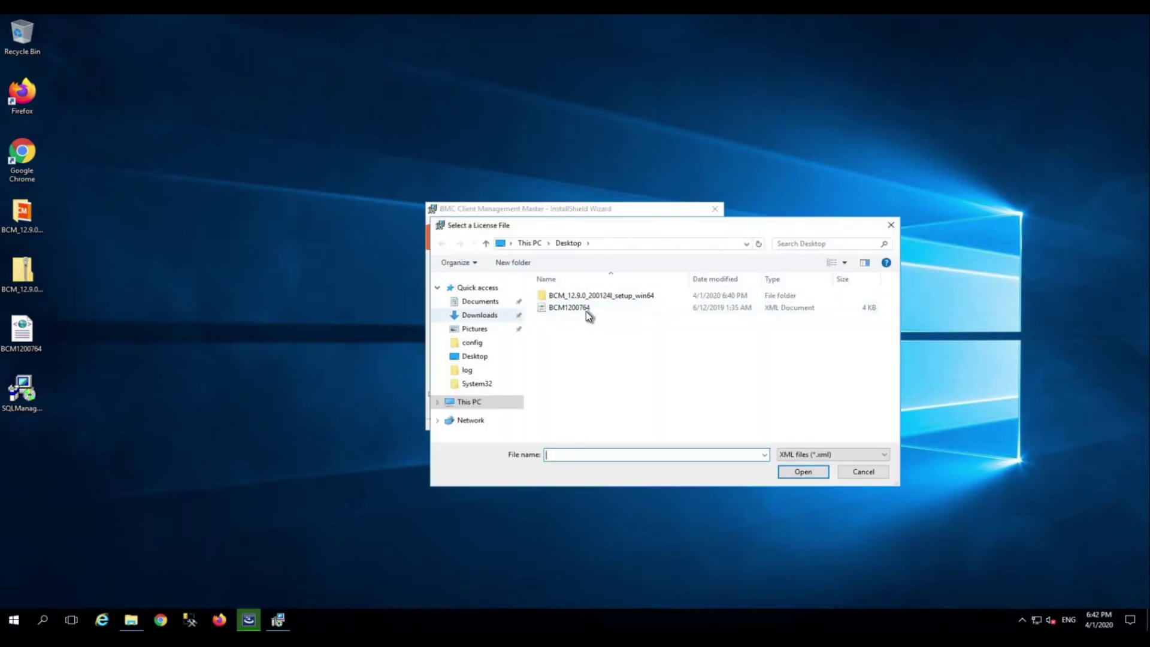
{"action": "left_click", "coordinate": [586, 309]}
{"action": "left_click", "coordinate": [803, 472]}
{"action": "left_click", "coordinate": [635, 408]}
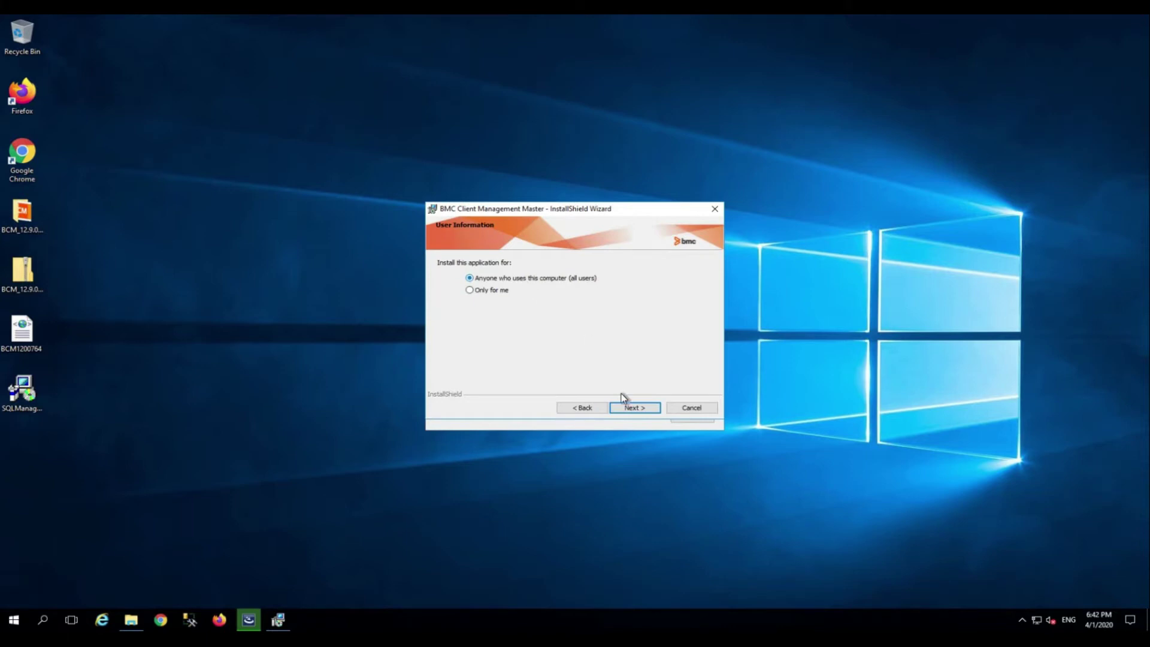
{"action": "left_click", "coordinate": [636, 409]}
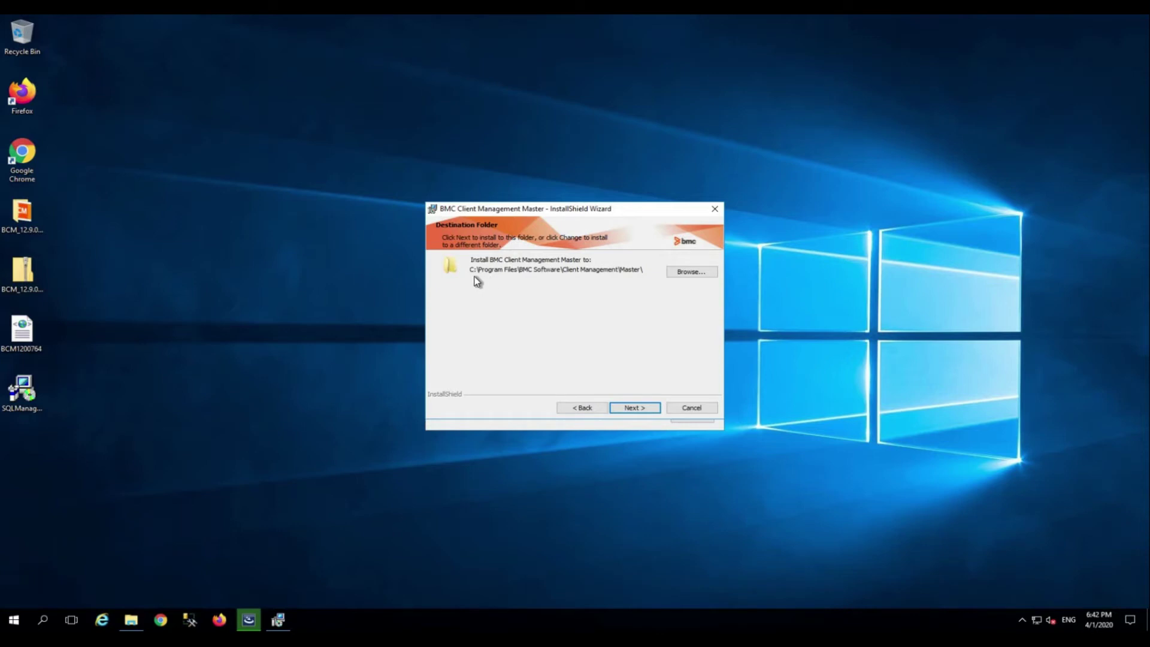
{"action": "left_click", "coordinate": [644, 409]}
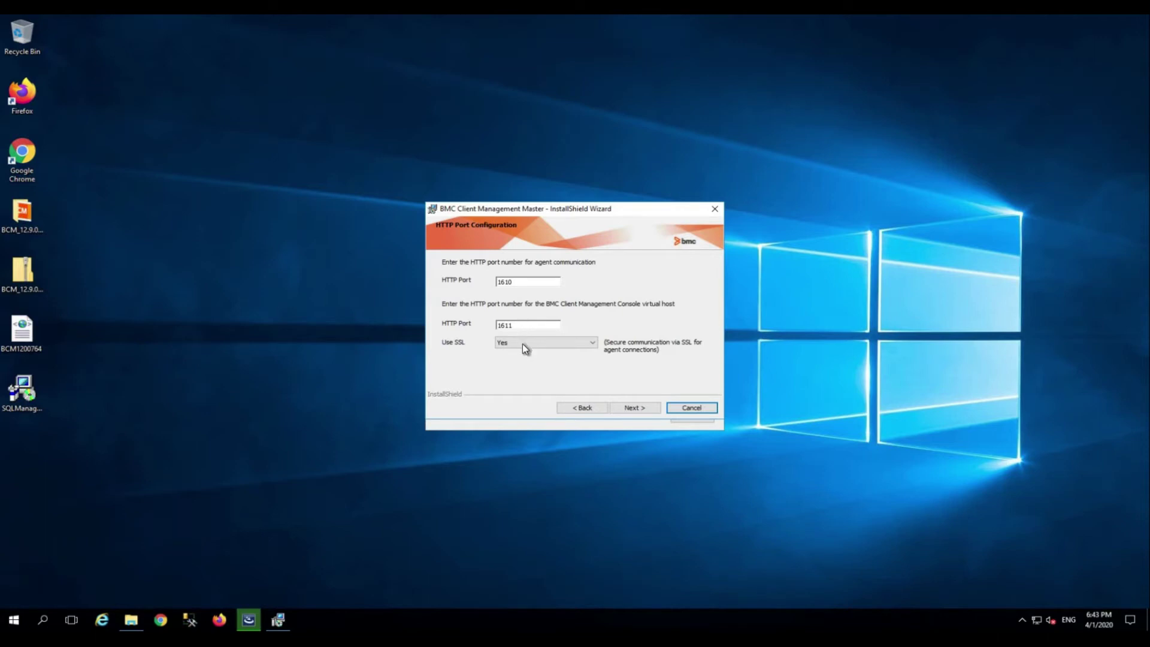
Keep ports 1610/1611, choose SQL Server, and set server name to clm-pun-t6nch.
{"action": "left_click", "coordinate": [633, 409]}
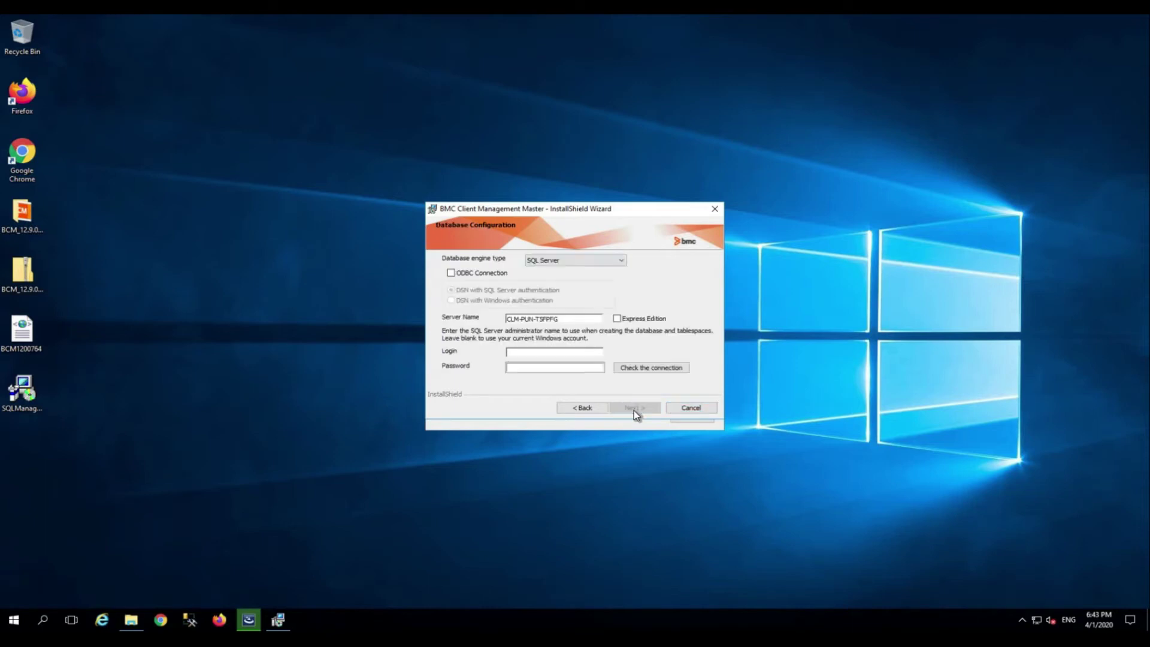
{"action": "left_click", "coordinate": [548, 264]}
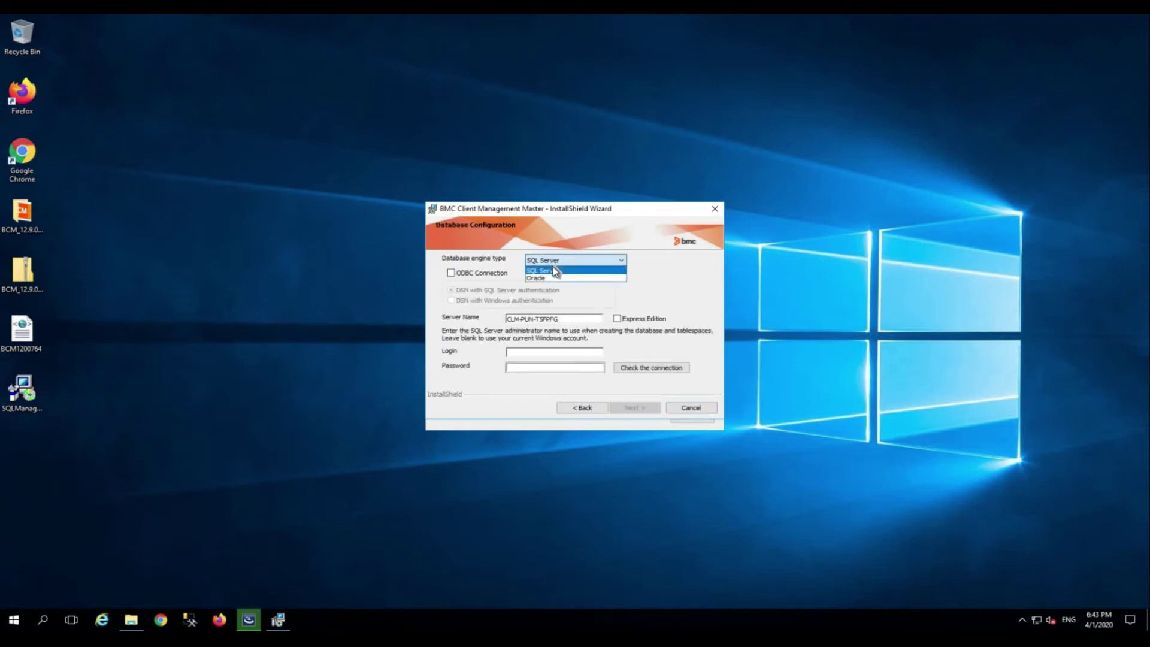
{"action": "left_click", "coordinate": [650, 290]}
{"action": "left_click_drag", "start_coordinate": [566, 320], "coordinate": [490, 324]}
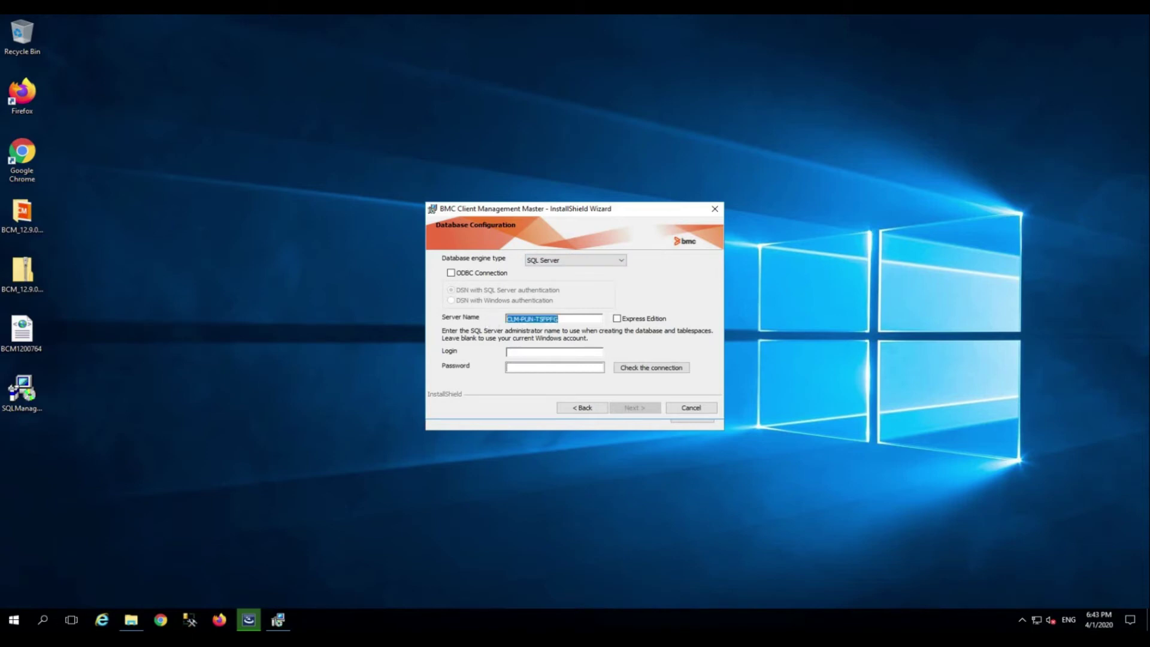
{"action": "left_click", "coordinate": [580, 321]}
{"action": "double_click", "coordinate": [581, 320]}
{"action": "type", "text": "clm-pun-t6nch"}
Enter login sa with its password, verify the connection, and accept bcmdb database settings.
{"action": "left_click", "coordinate": [561, 352]}
{"action": "type", "text": "sa"}
{"action": "key", "text": "Tab"}
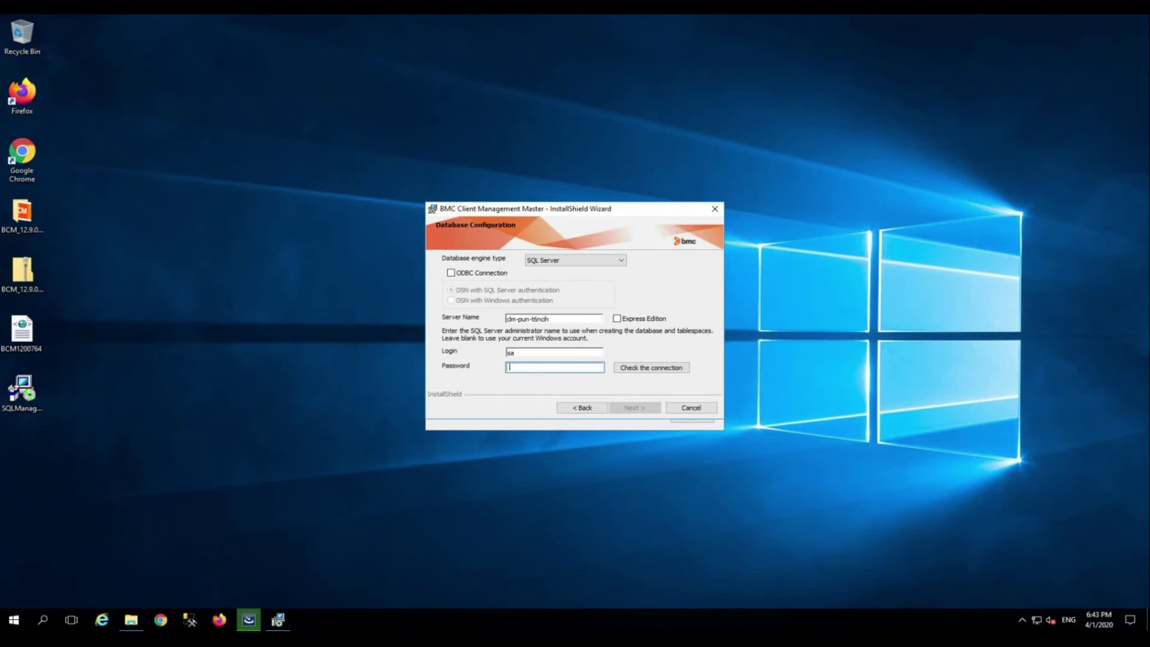
{"action": "type", "text": "*********"}
{"action": "left_click", "coordinate": [658, 372]}
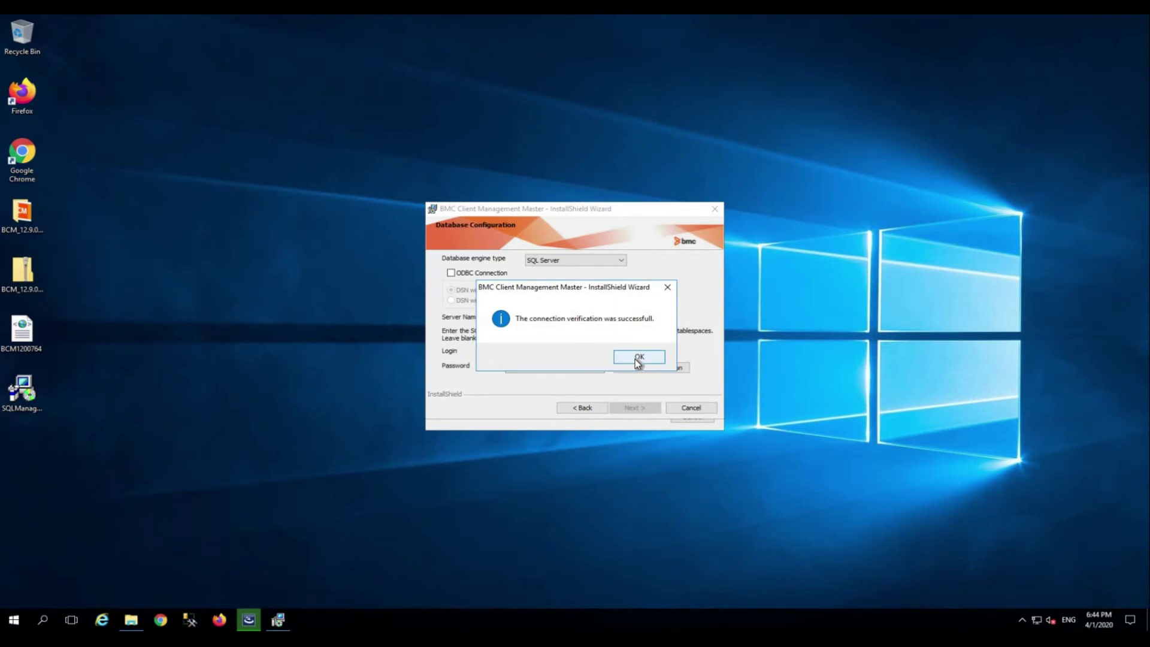
{"action": "left_click", "coordinate": [637, 358]}
{"action": "left_click", "coordinate": [630, 410]}
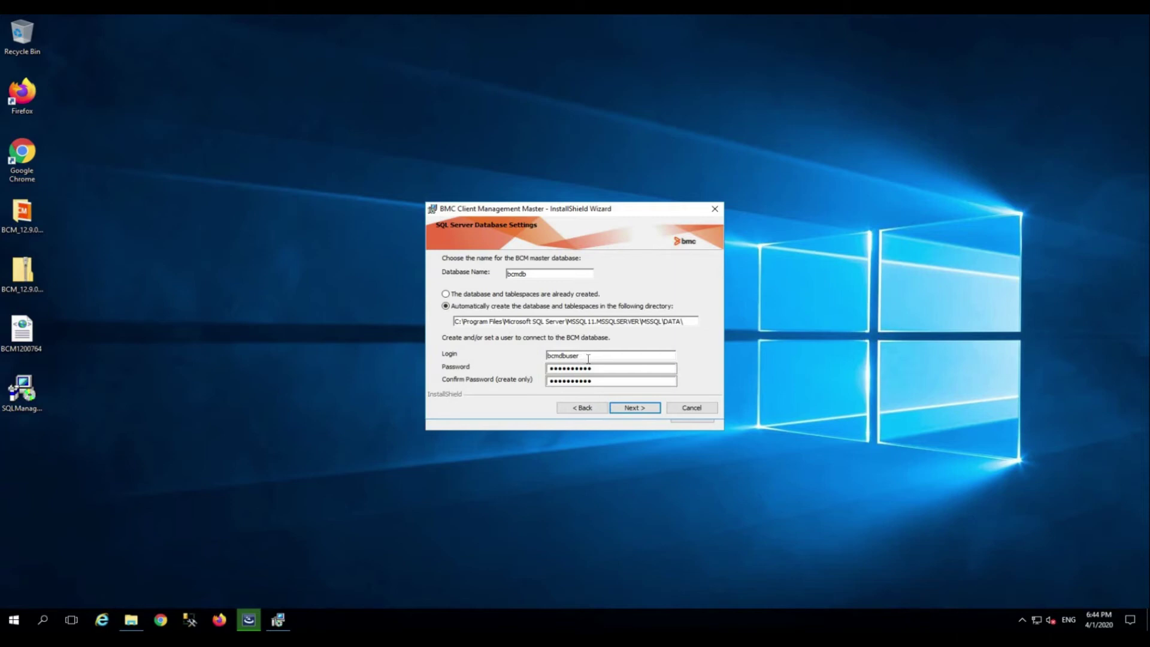
{"action": "left_click", "coordinate": [633, 408]}
Accept default agent service and Continuous Improvement settings, then install the Master.
{"action": "left_click", "coordinate": [634, 408]}
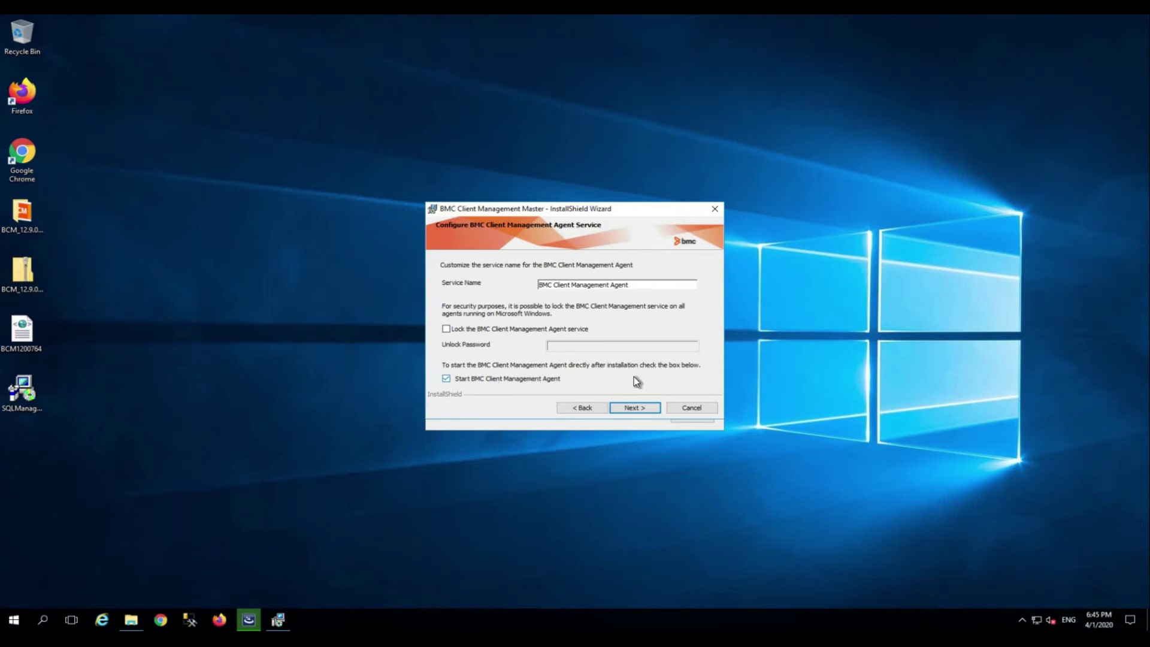
{"action": "left_click", "coordinate": [638, 409]}
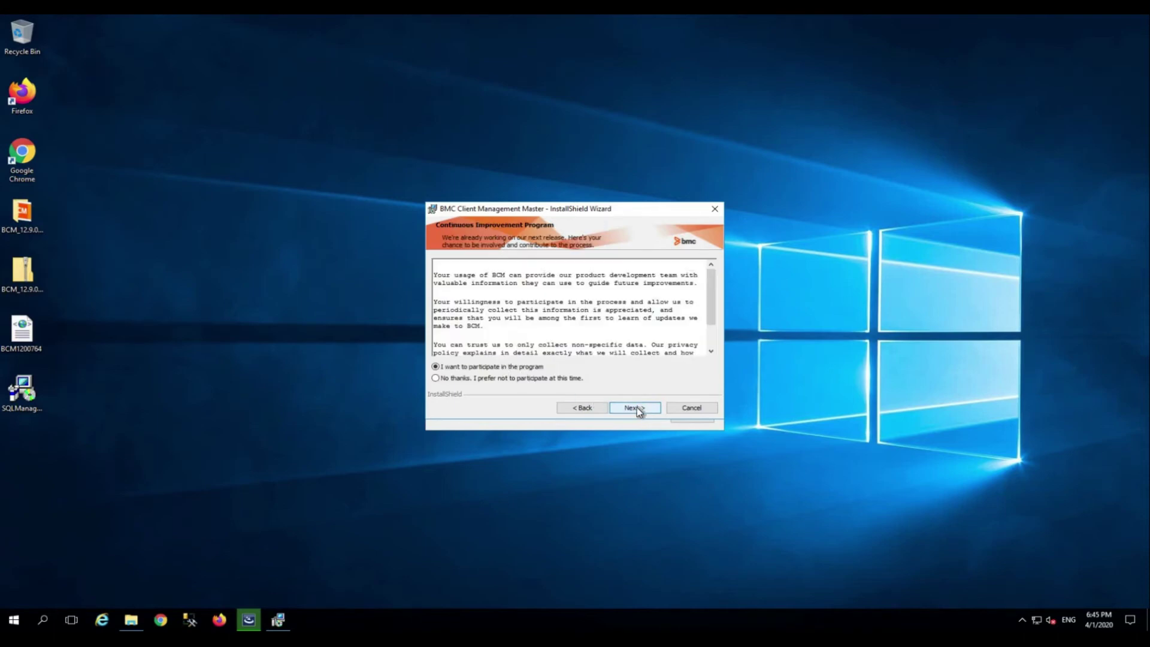
{"action": "left_click", "coordinate": [637, 407]}
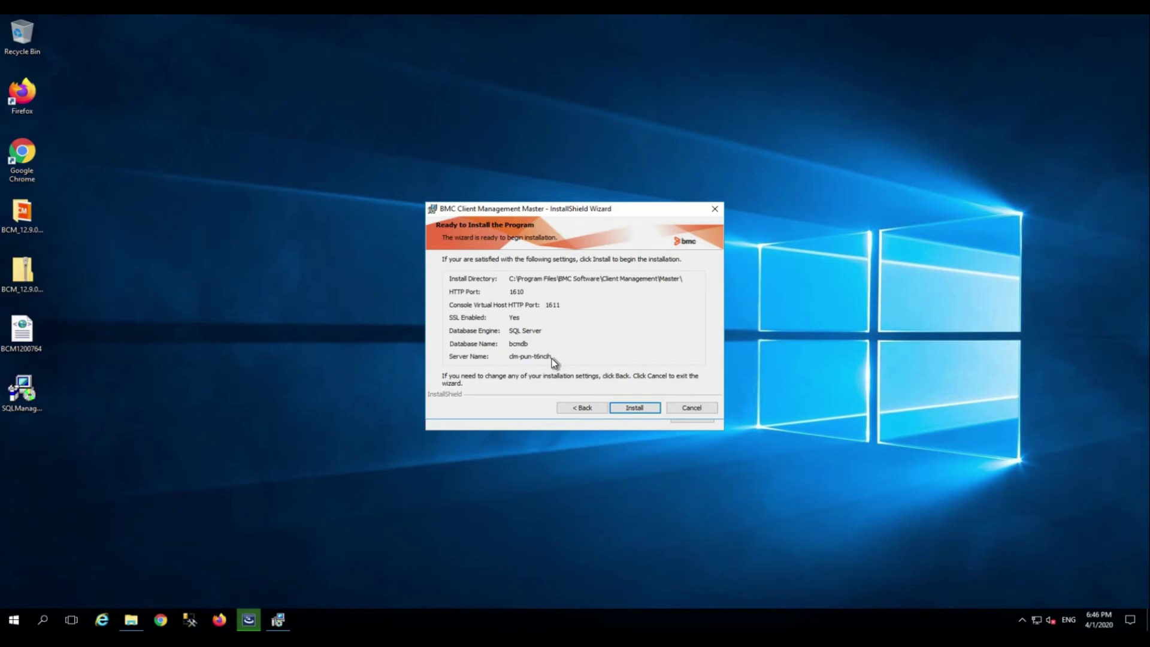
{"action": "left_click", "coordinate": [637, 409]}
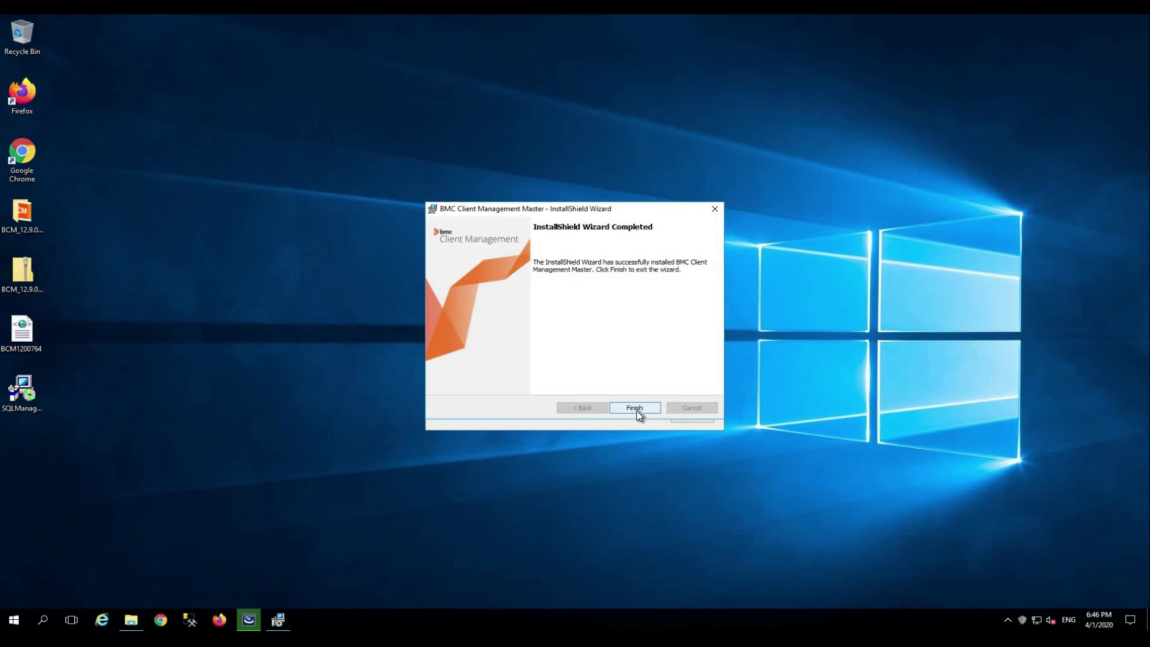
Finish and close both completed InstallShield wizards.
{"action": "left_click", "coordinate": [647, 407]}
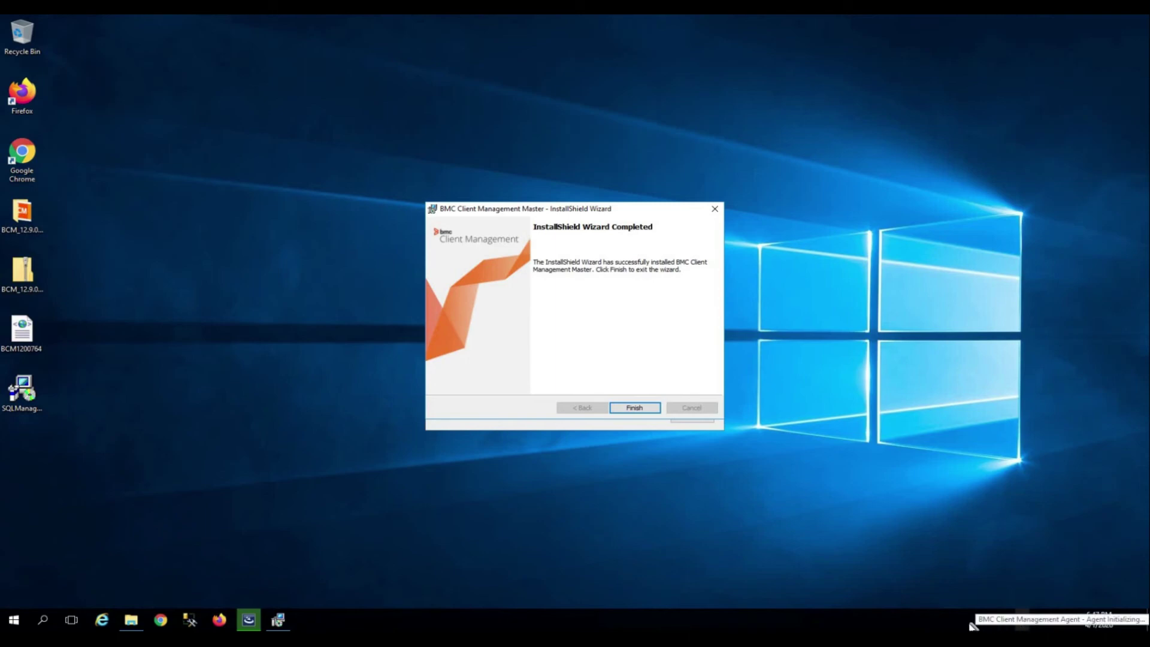
{"action": "left_click", "coordinate": [639, 411]}
{"action": "left_click", "coordinate": [639, 418]}
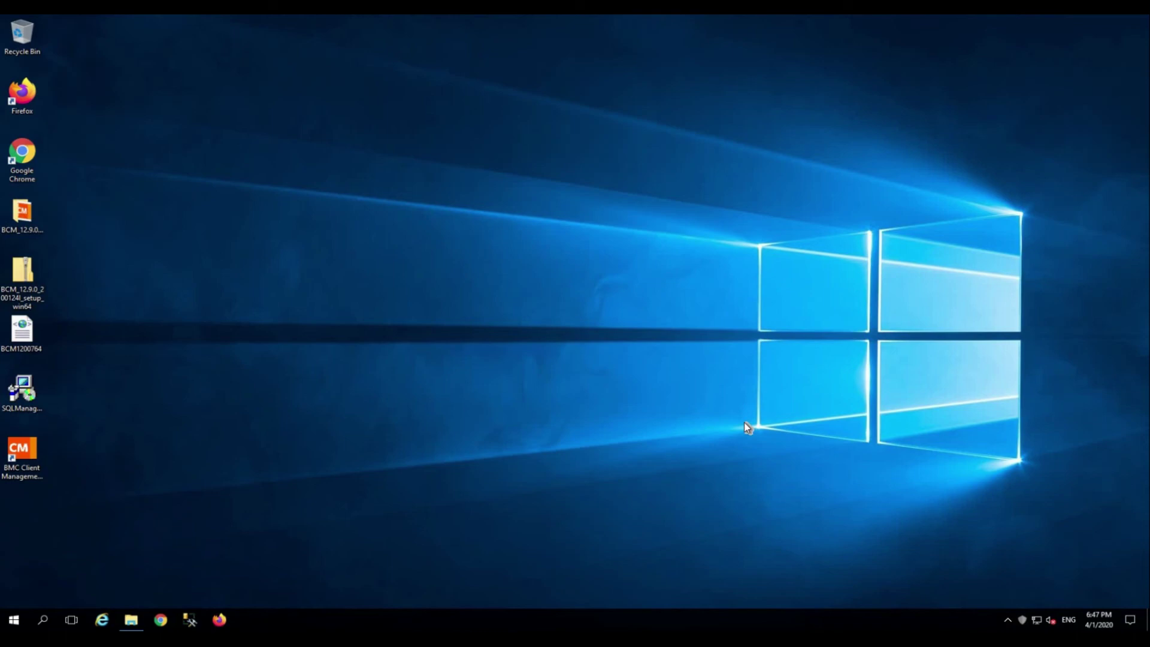
Check the hidden tray icons for the agent, then launch the Client Management console.
{"action": "mouse_move", "coordinate": [1024, 625]}
{"action": "left_click", "coordinate": [1023, 622]}
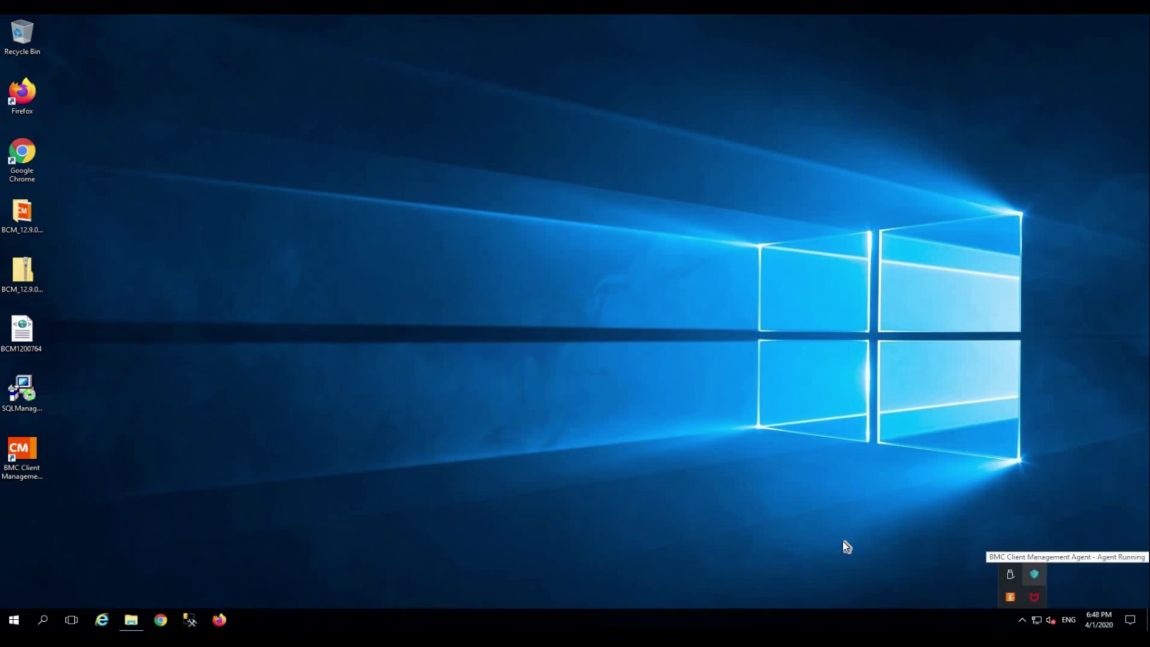
{"action": "double_click", "coordinate": [18, 447]}
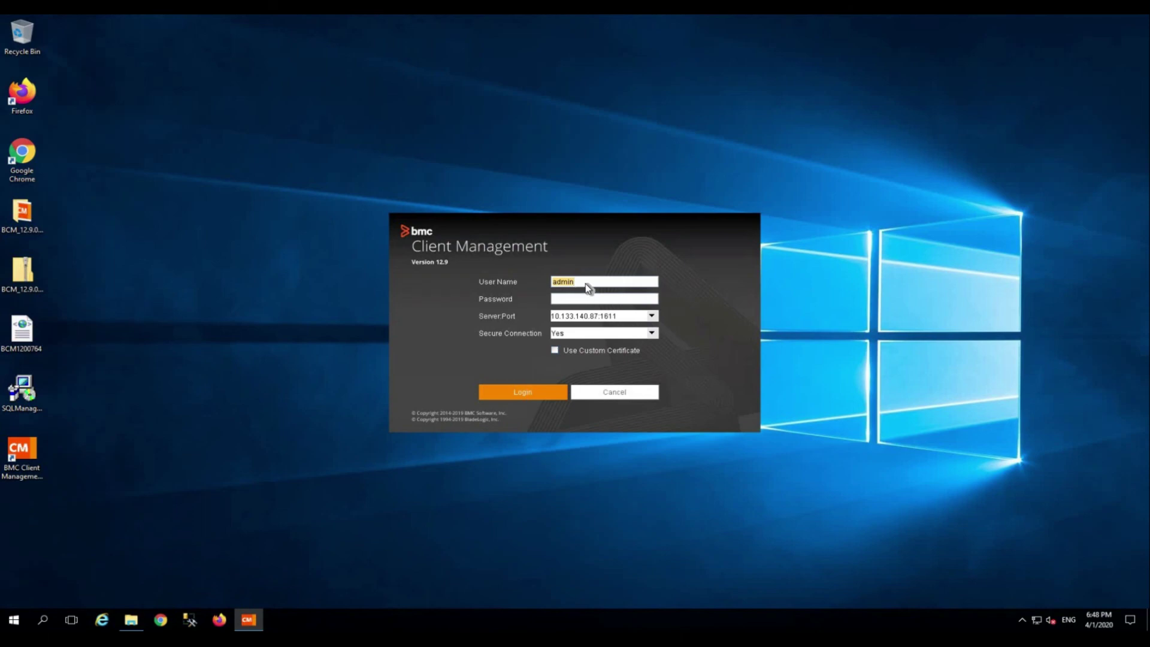
Log in as admin, then enter and confirm a new superadministrator password.
{"action": "left_click", "coordinate": [567, 300]}
{"action": "left_click", "coordinate": [526, 399]}
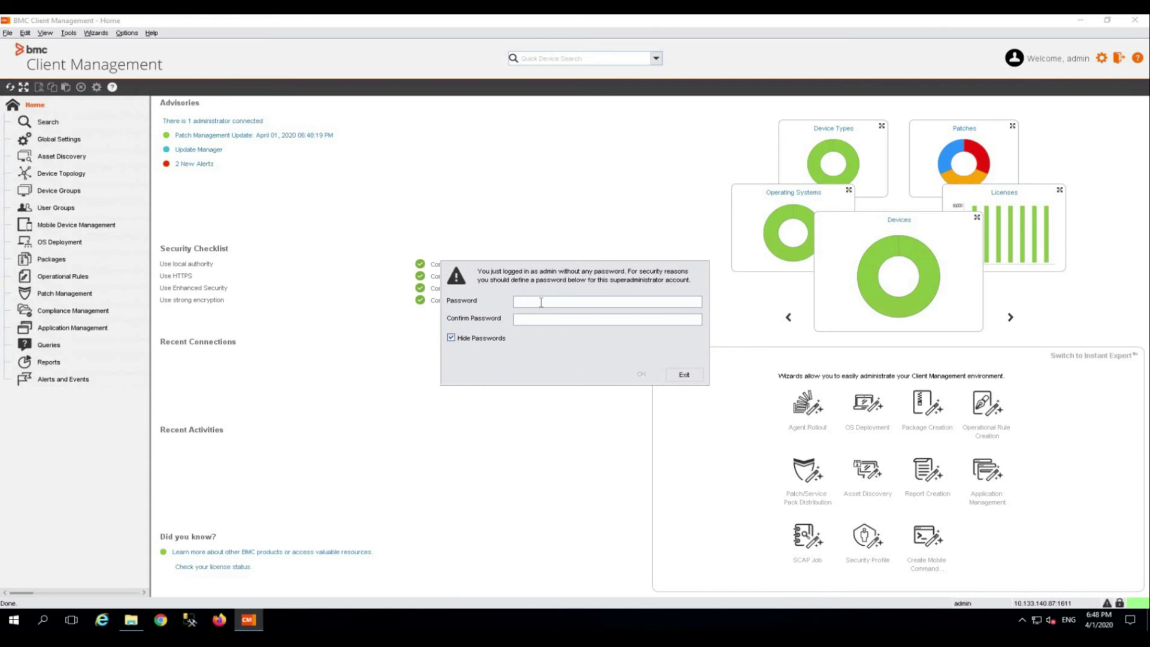
{"action": "type", "text": "********"}
{"action": "key", "text": "Tab"}
{"action": "type", "text": "********"}
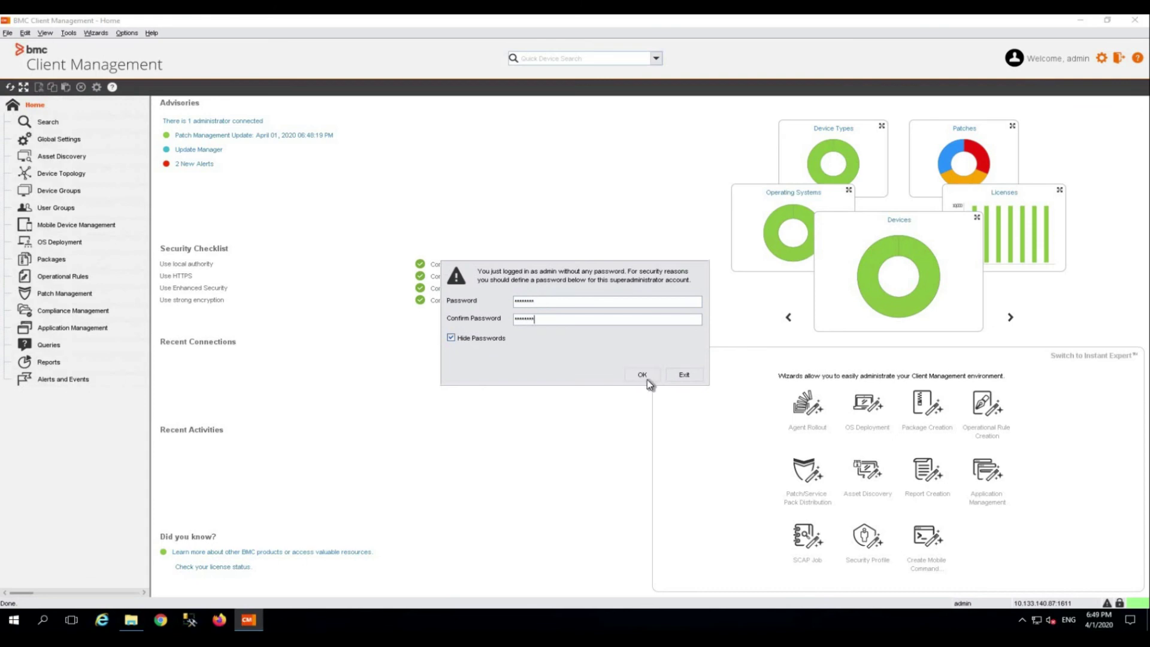